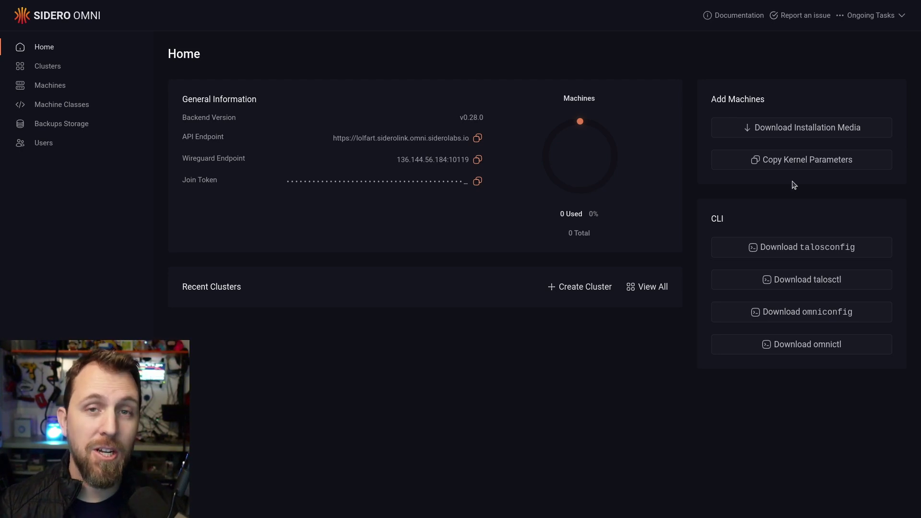
Open the installation media download options and choose the ISO (amd64) image type
{"action": "left_click", "coordinate": [871, 131]}
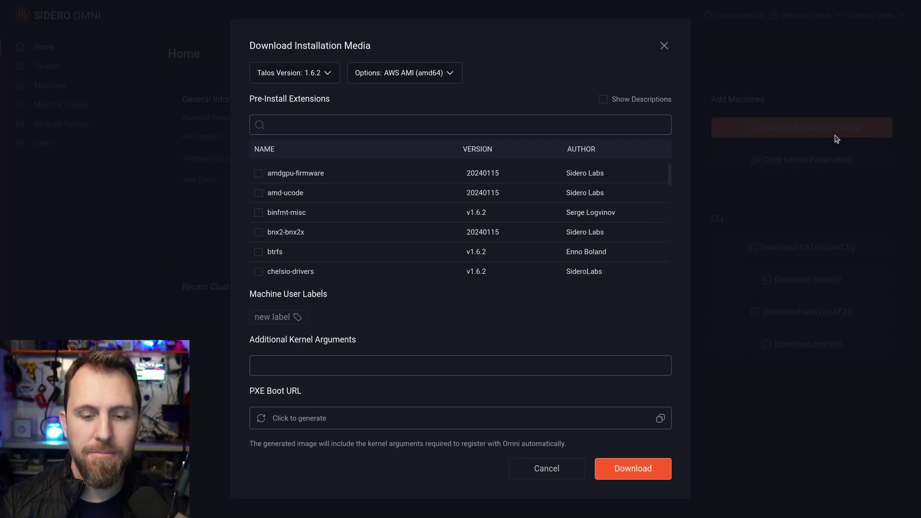
{"action": "left_click", "coordinate": [322, 75]}
{"action": "left_click", "coordinate": [426, 81]}
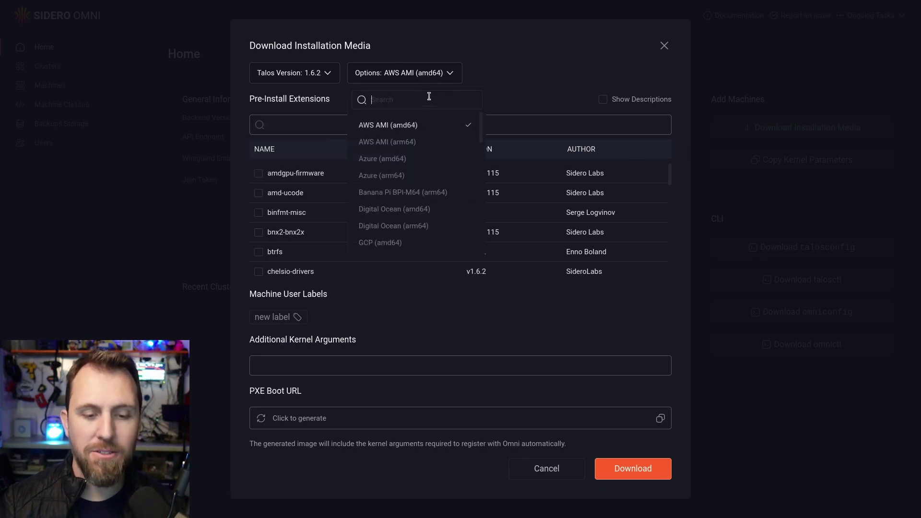
{"action": "scroll", "coordinate": [426, 137], "scroll_direction": "down", "scroll_amount": 3}
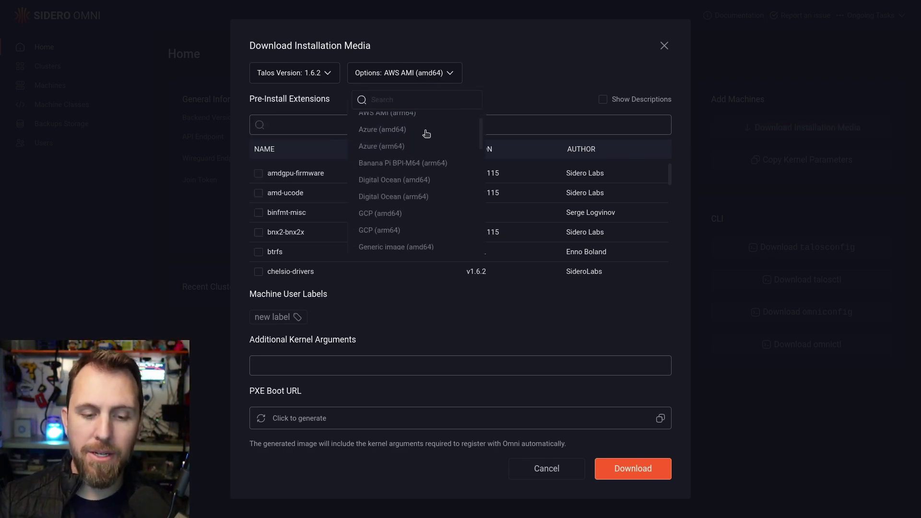
{"action": "scroll", "coordinate": [420, 154], "scroll_direction": "down", "scroll_amount": 2}
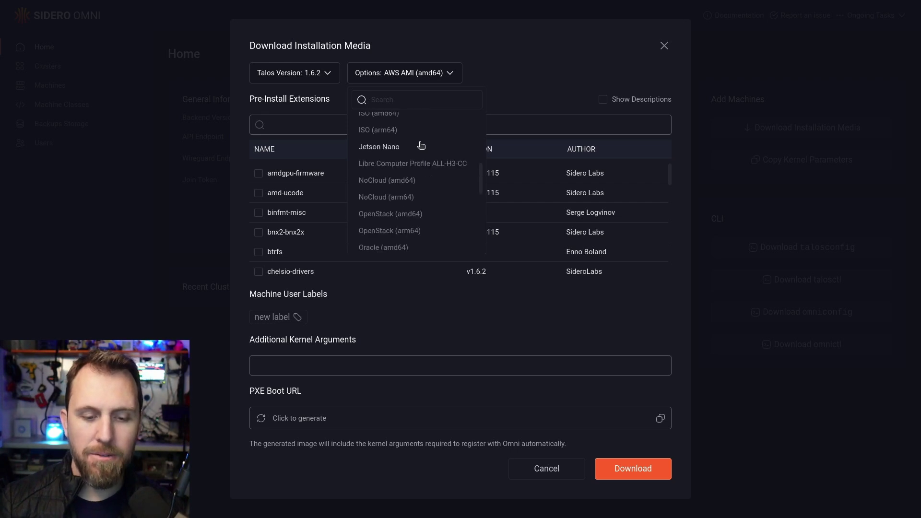
{"action": "scroll", "coordinate": [412, 172], "scroll_direction": "up", "scroll_amount": 1}
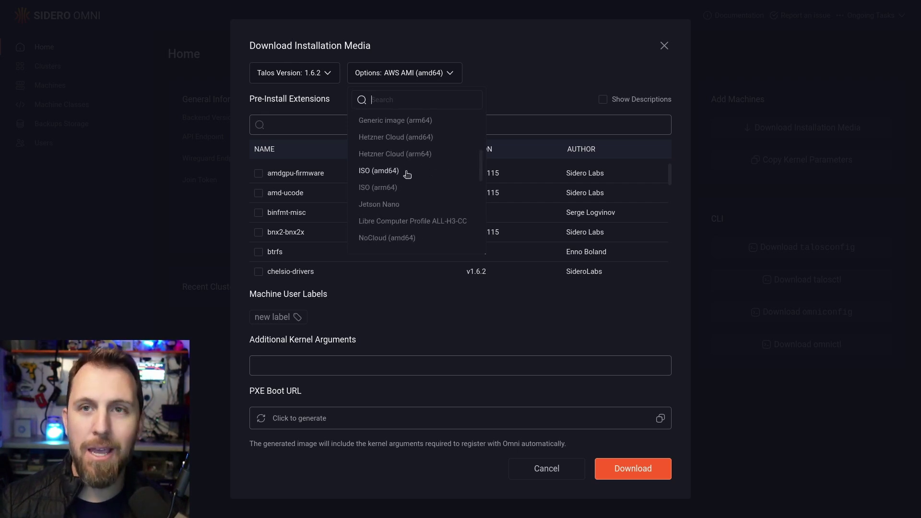
{"action": "left_click", "coordinate": [408, 173]}
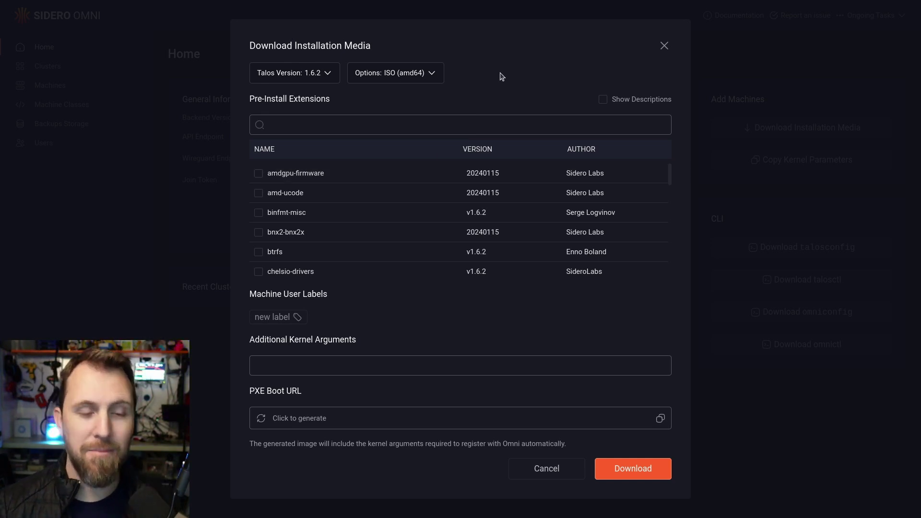
Set the installation media's Talos version to 1.6.4 and download the image without extra extensions
{"action": "left_click", "coordinate": [308, 78]}
{"action": "scroll", "coordinate": [307, 187], "scroll_direction": "down", "scroll_amount": 3}
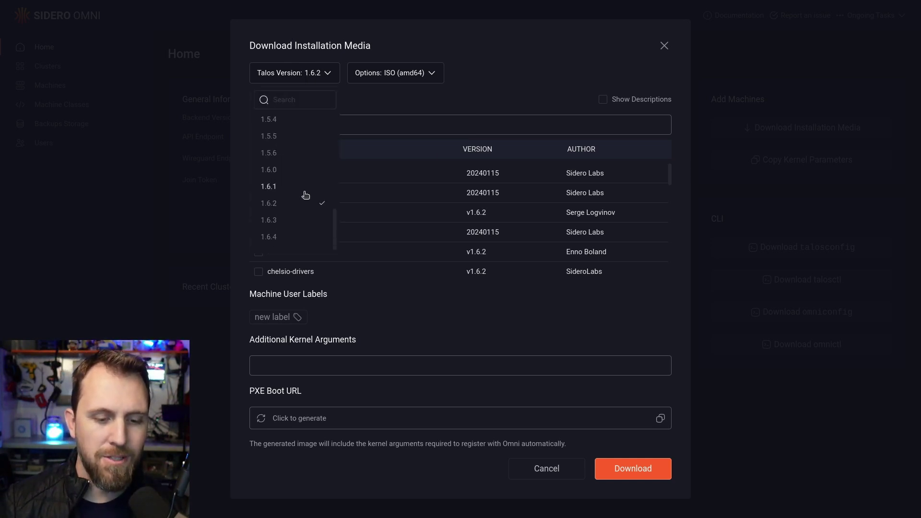
{"action": "left_click", "coordinate": [285, 238]}
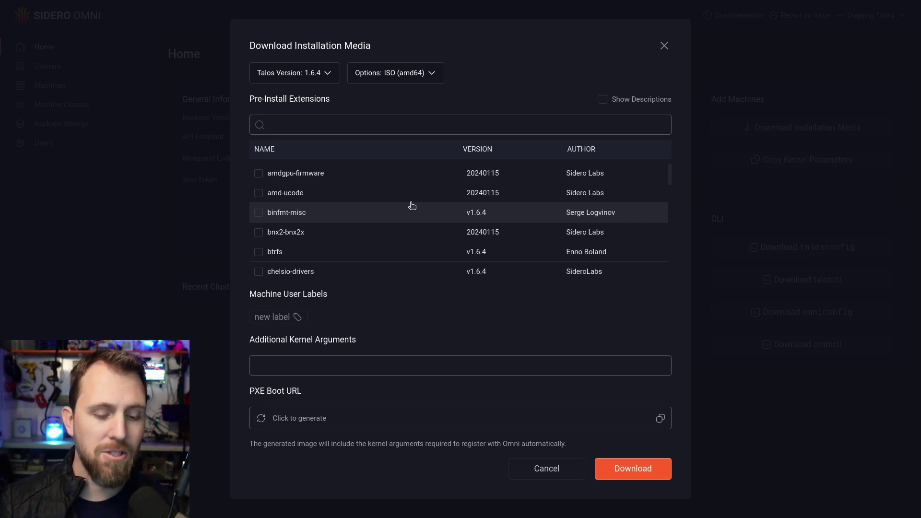
{"action": "scroll", "coordinate": [411, 205], "scroll_direction": "down", "scroll_amount": 4}
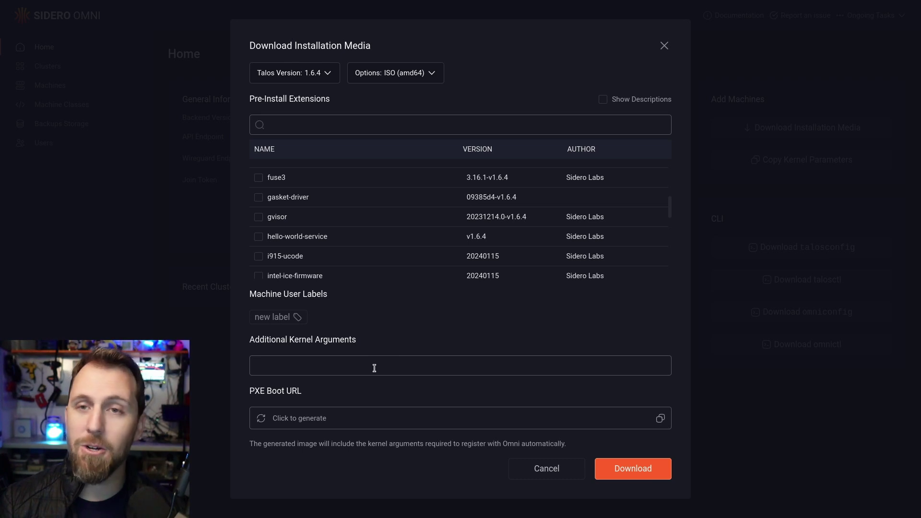
{"action": "left_click", "coordinate": [633, 469]}
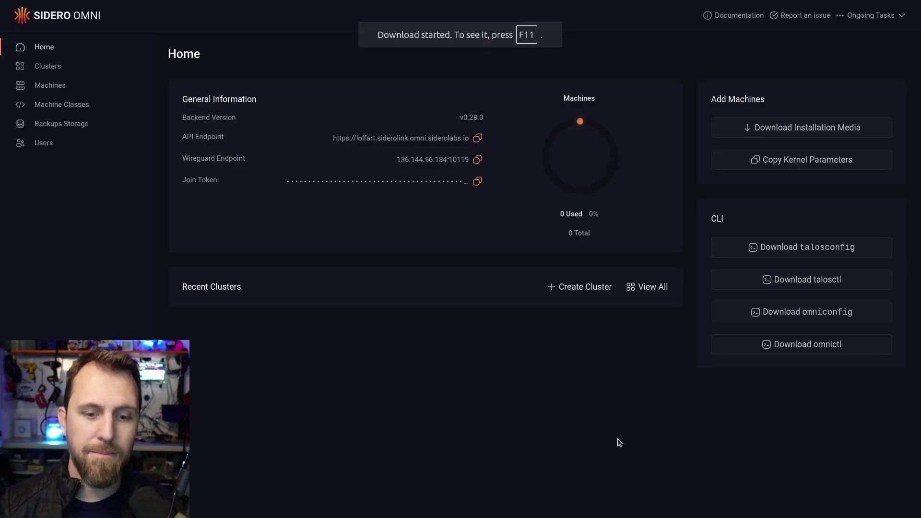
Switch to the file manager and copy the downloaded ISO onto the Ventoy drive
{"action": "key", "text": "super+e"}
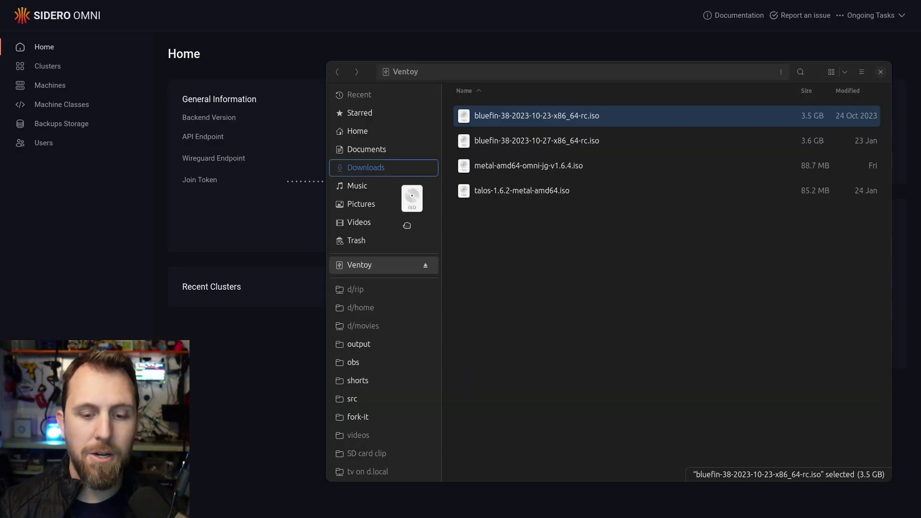
{"action": "left_click_drag", "start_coordinate": [413, 173], "coordinate": [565, 265]}
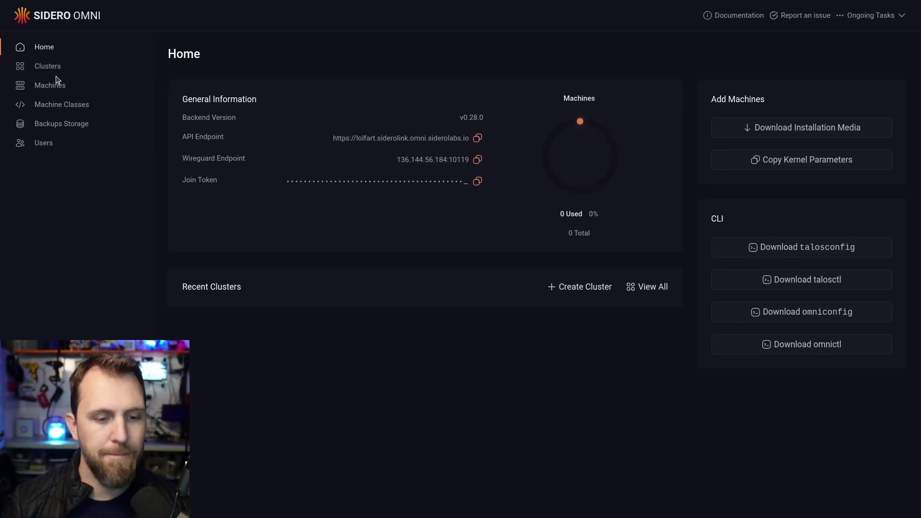
Expand the connected machine's details in the machine list and examine its memory and block devices
{"action": "left_click", "coordinate": [58, 85]}
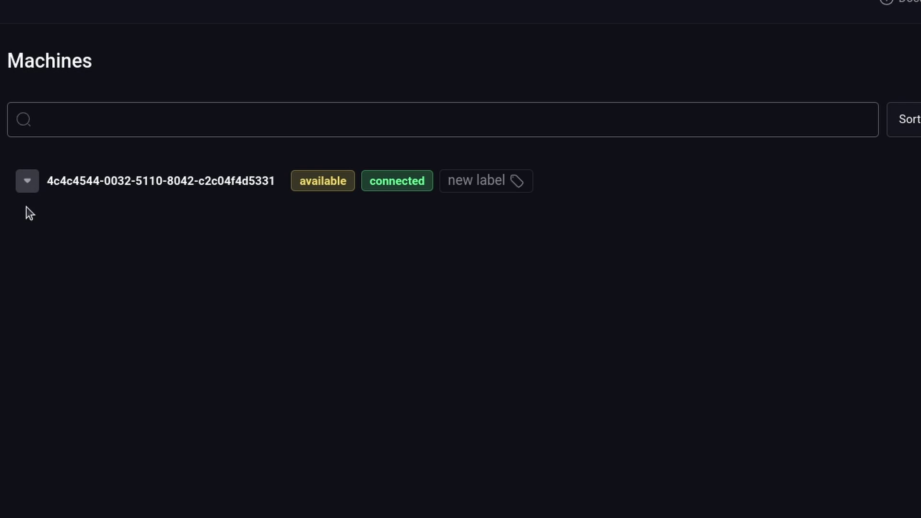
{"action": "left_click", "coordinate": [27, 181]}
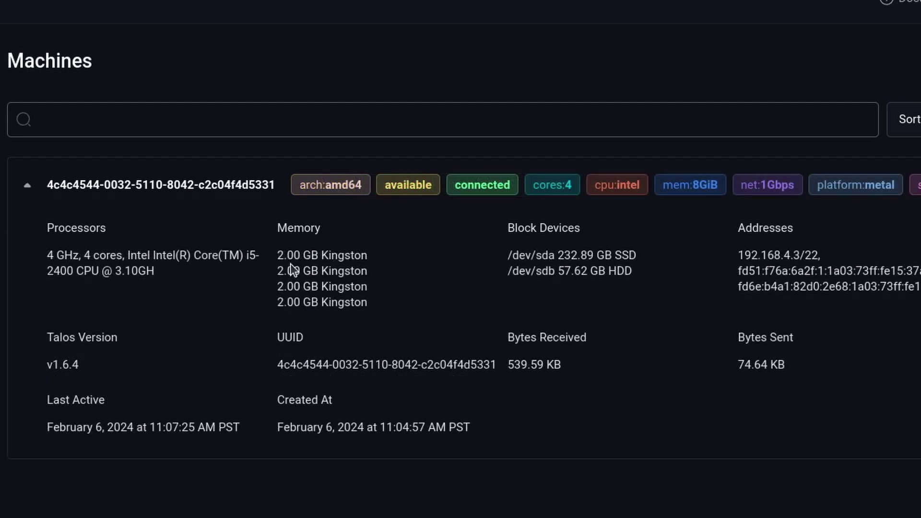
{"action": "left_click_drag", "start_coordinate": [278, 250], "coordinate": [354, 287]}
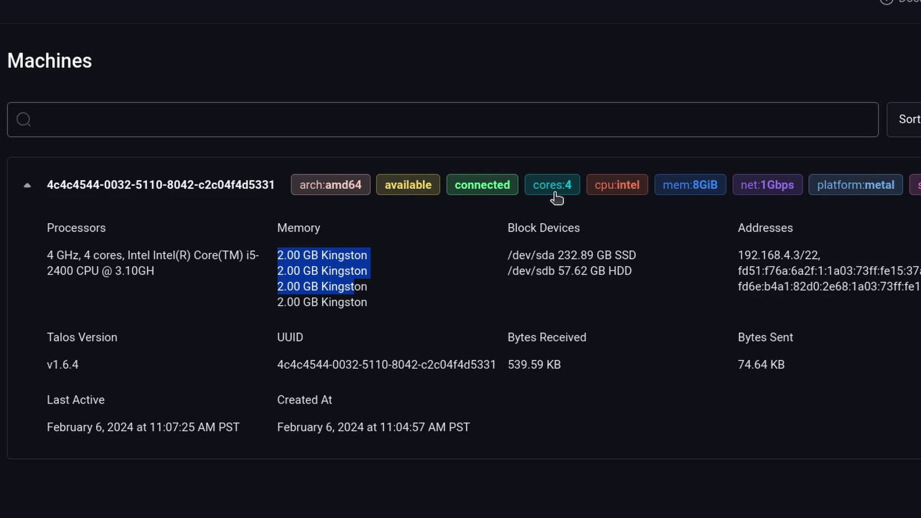
{"action": "left_click", "coordinate": [611, 251]}
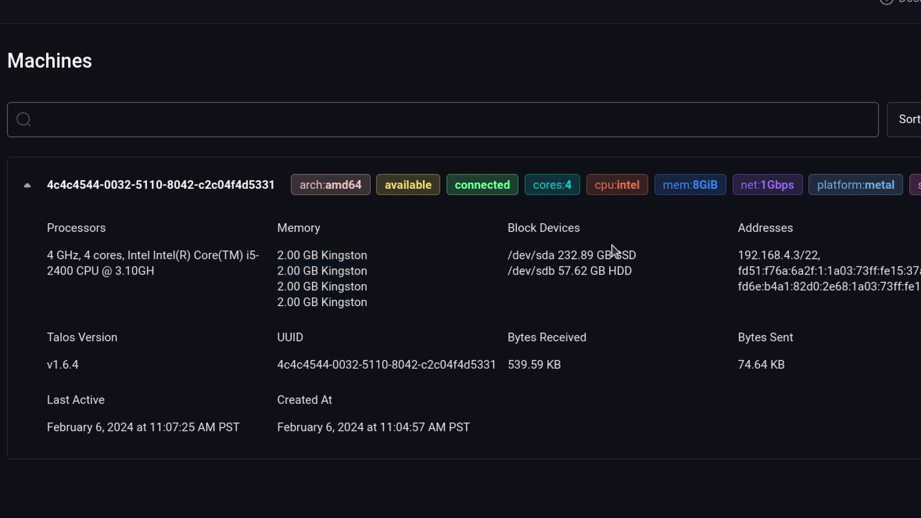
{"action": "left_click_drag", "start_coordinate": [542, 254], "coordinate": [617, 270]}
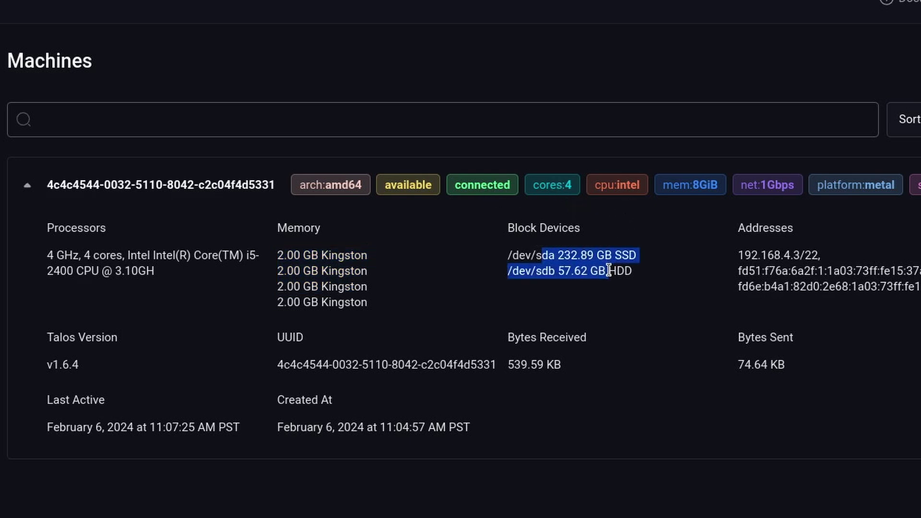
{"action": "left_click", "coordinate": [649, 276]}
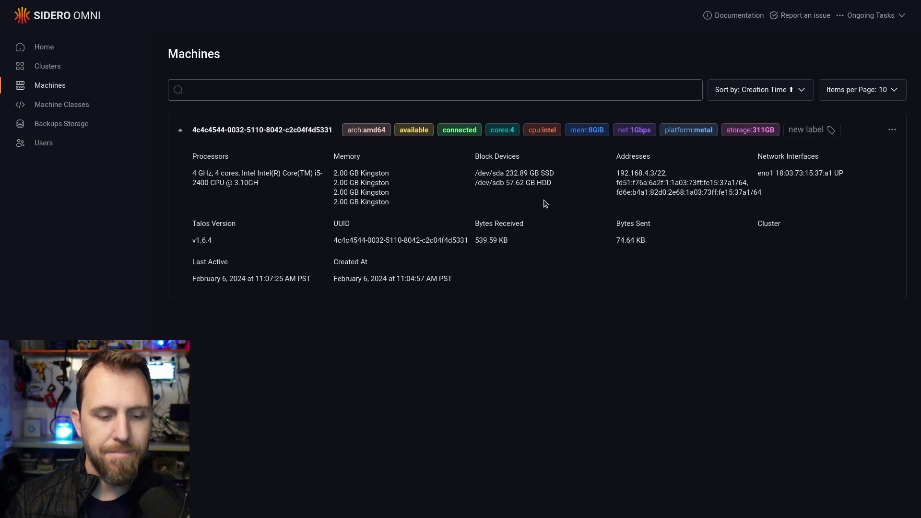
Start a new cluster, keeping the name talos-default, and set its Talos version to 1.6.4
{"action": "left_click", "coordinate": [50, 66]}
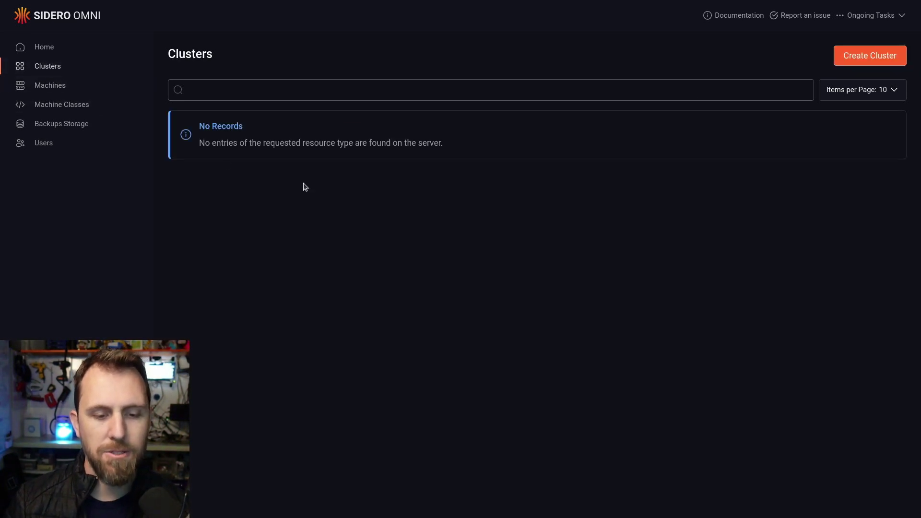
{"action": "left_click", "coordinate": [896, 56]}
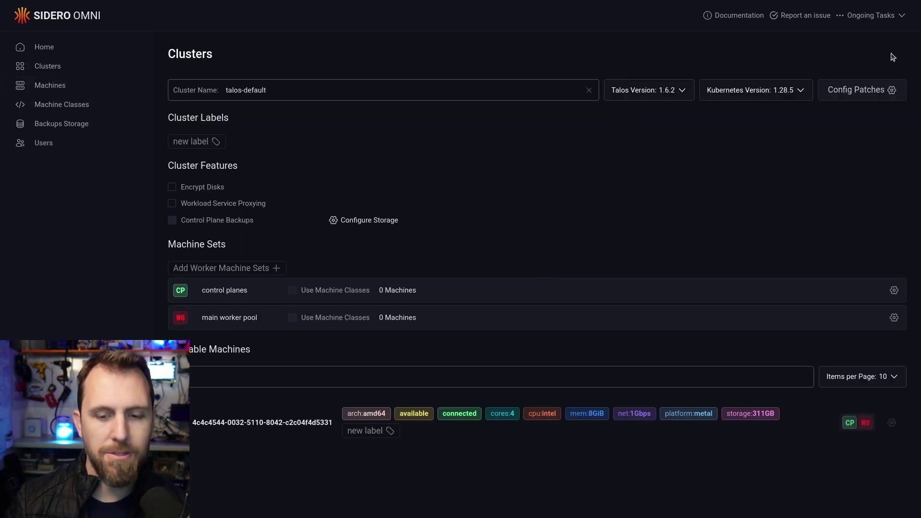
{"action": "left_click_drag", "start_coordinate": [286, 90], "coordinate": [225, 91]}
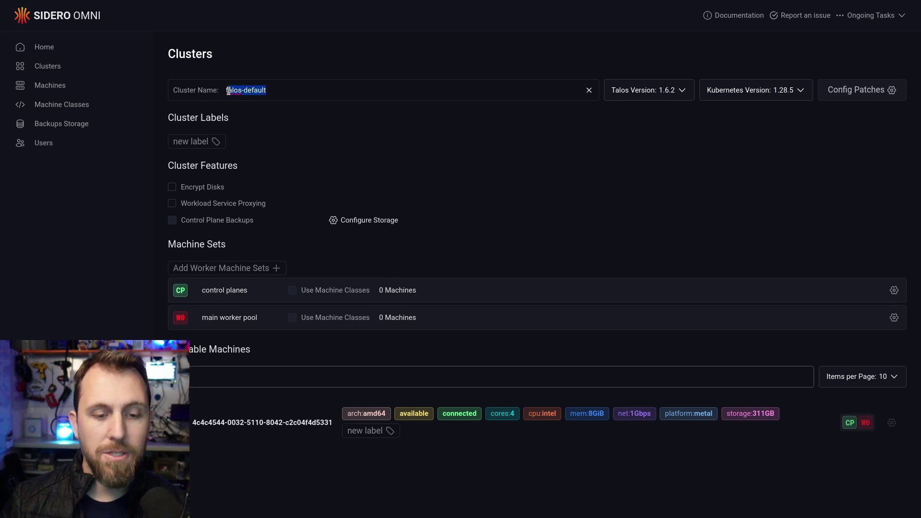
{"action": "left_click", "coordinate": [318, 92]}
{"action": "left_click", "coordinate": [650, 96]}
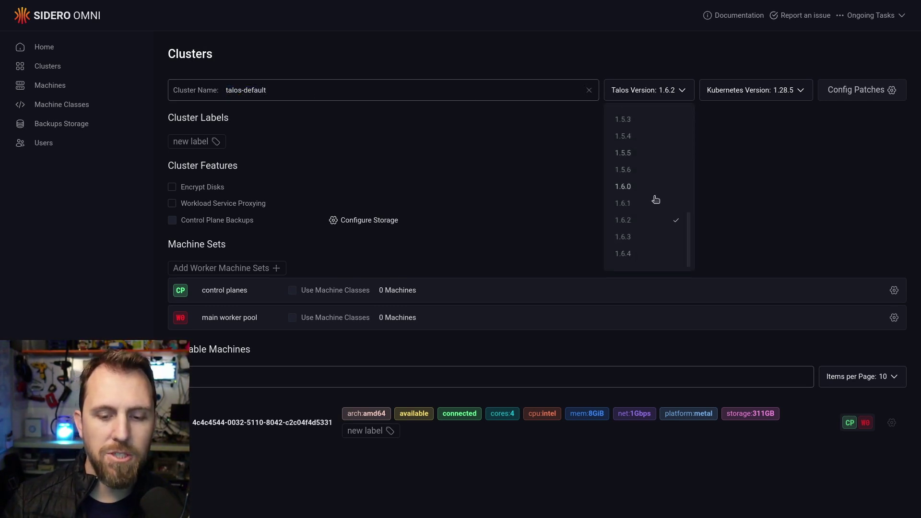
{"action": "left_click", "coordinate": [636, 252]}
Set the new cluster's Kubernetes version to 1.29.1
{"action": "right_click", "coordinate": [763, 91]}
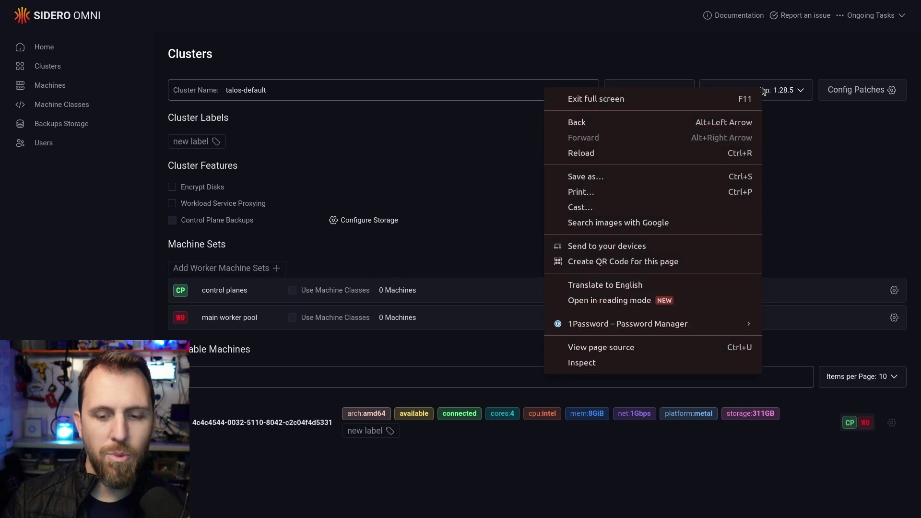
{"action": "left_click", "coordinate": [784, 92]}
{"action": "scroll", "coordinate": [771, 197], "scroll_direction": "down", "scroll_amount": 2}
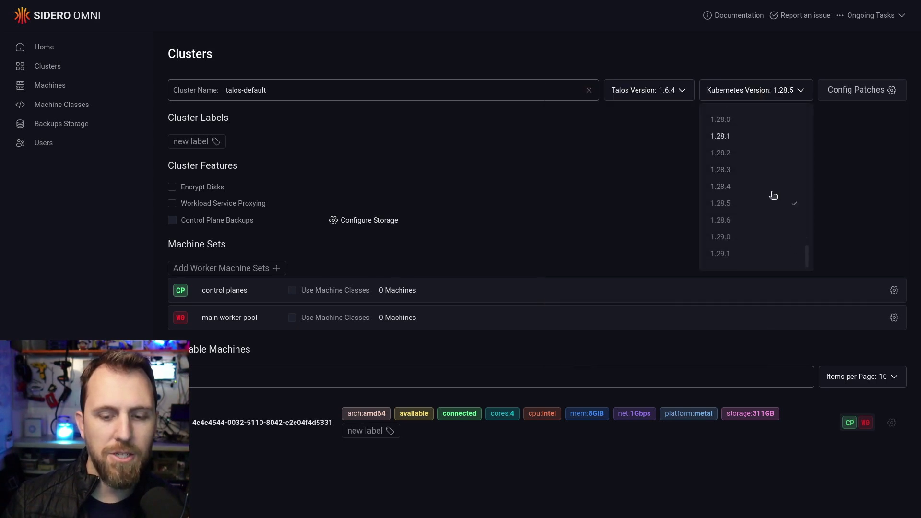
{"action": "left_click", "coordinate": [736, 254]}
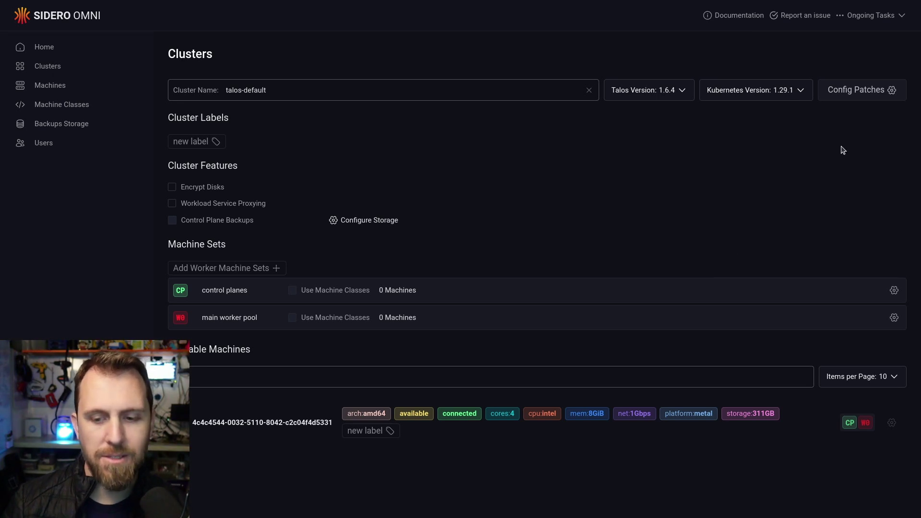
Assign the available machine as control plane, keep /dev/sda as its install disk, and create the cluster
{"action": "left_click", "coordinate": [850, 424]}
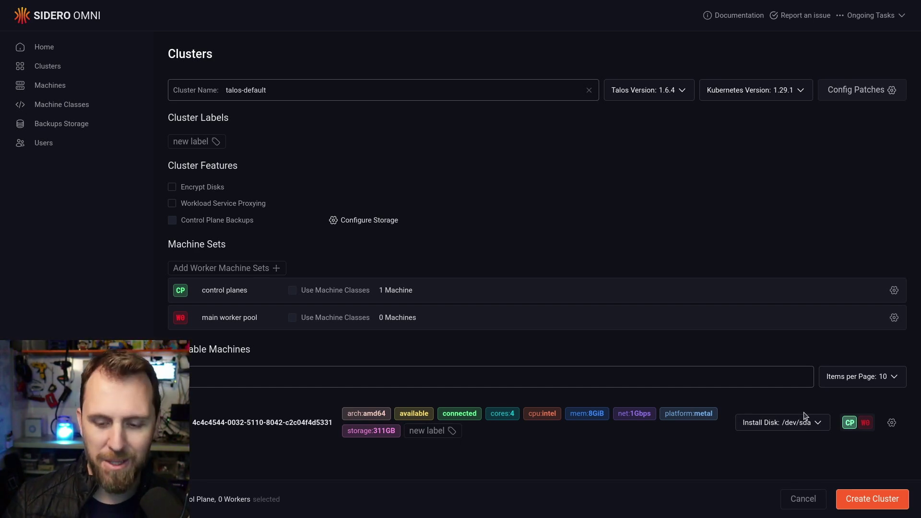
{"action": "left_click", "coordinate": [815, 424]}
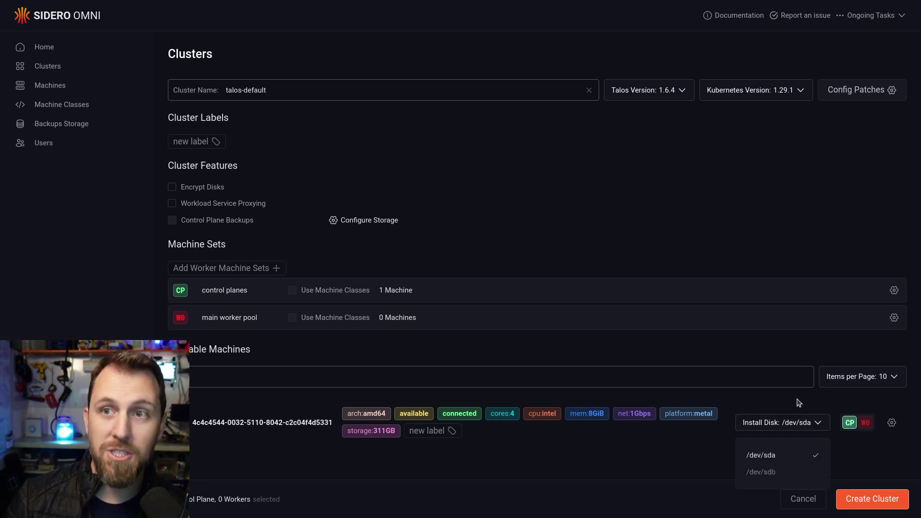
{"action": "left_click", "coordinate": [662, 460]}
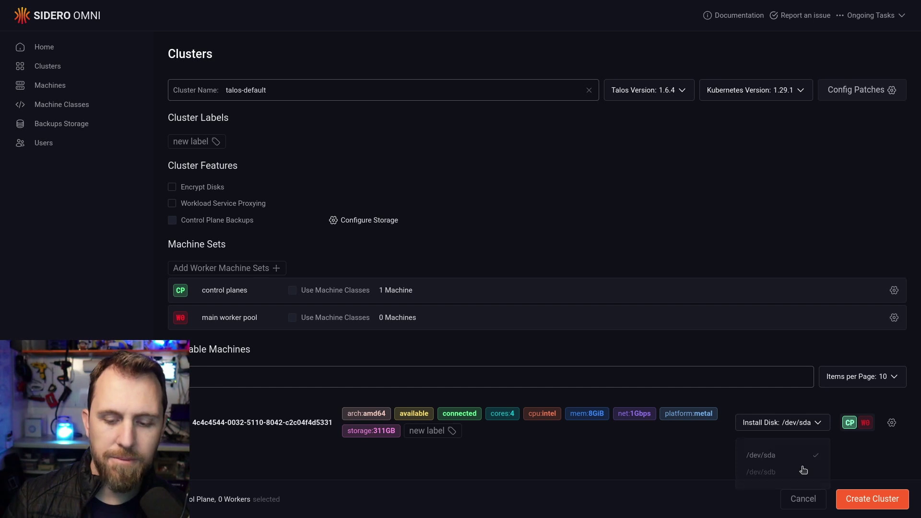
{"action": "left_click", "coordinate": [870, 500]}
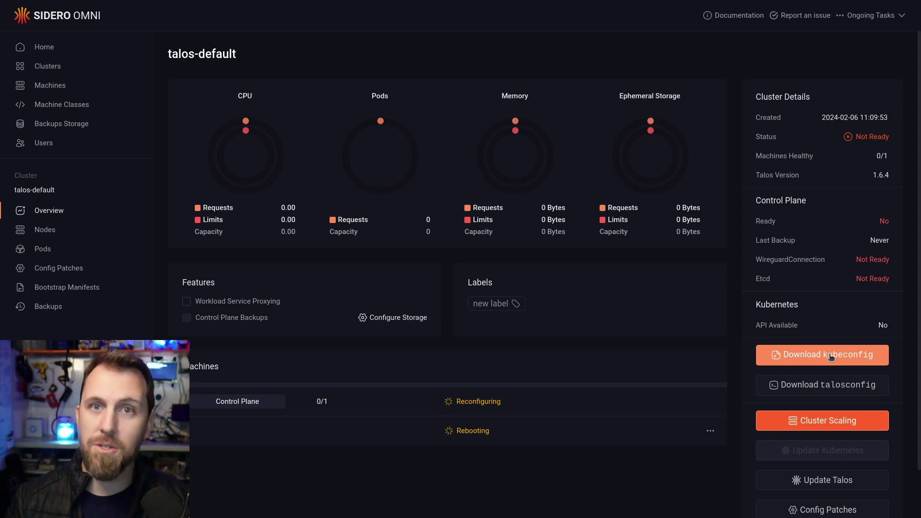
Download the cluster's kubeconfig and talosconfig files, and select the talosconfig file in the tmp folder
{"action": "left_click", "coordinate": [831, 356]}
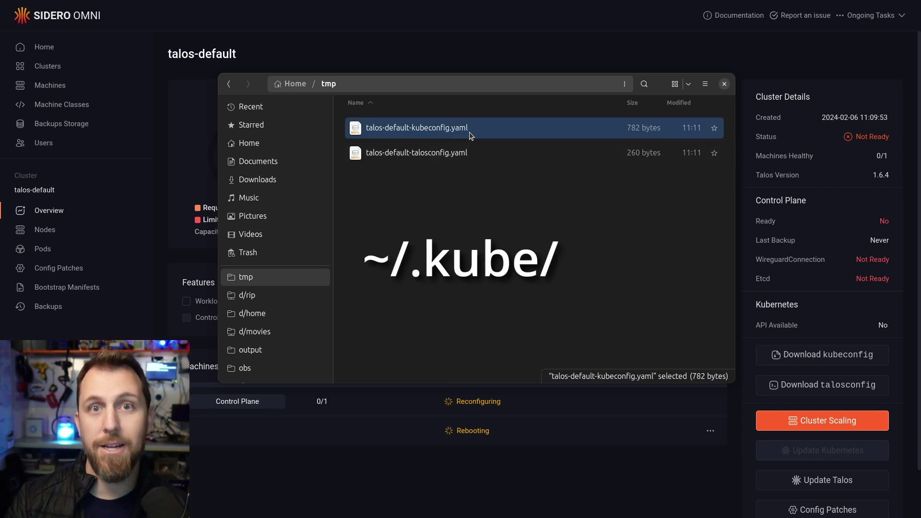
{"action": "left_click", "coordinate": [473, 152]}
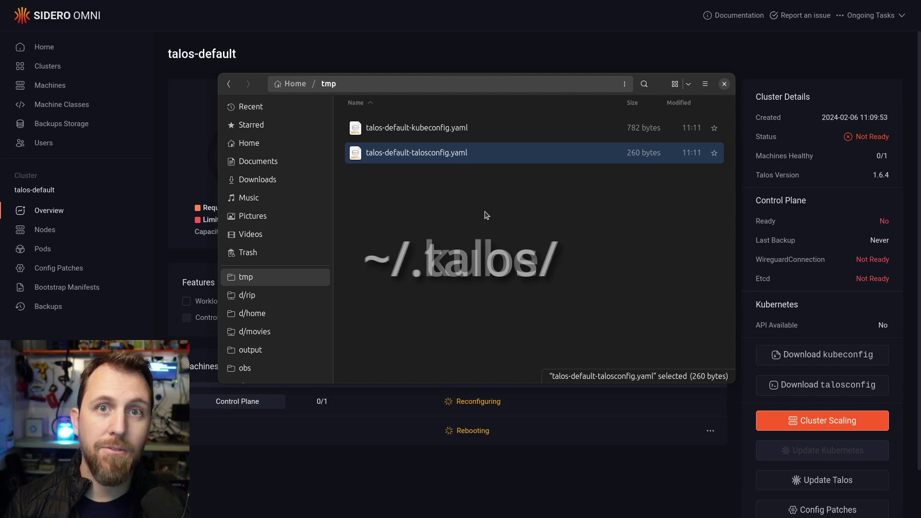